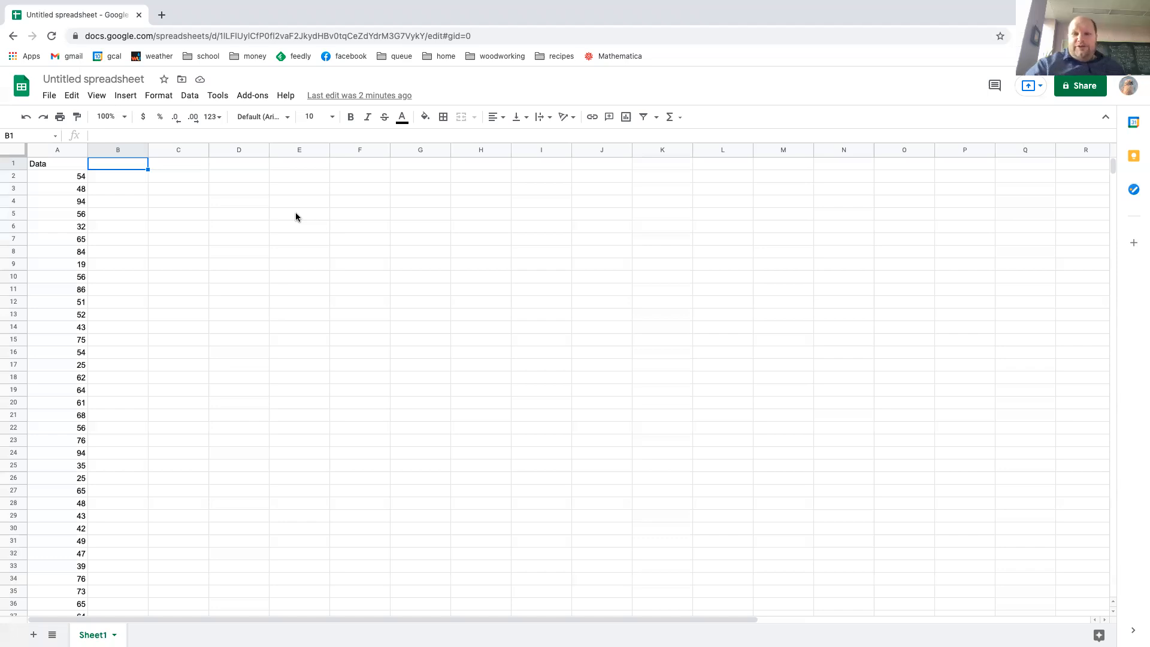
# Insert a histogram chart of the data values in cells A2:A42
pyautogui.click(73, 178)
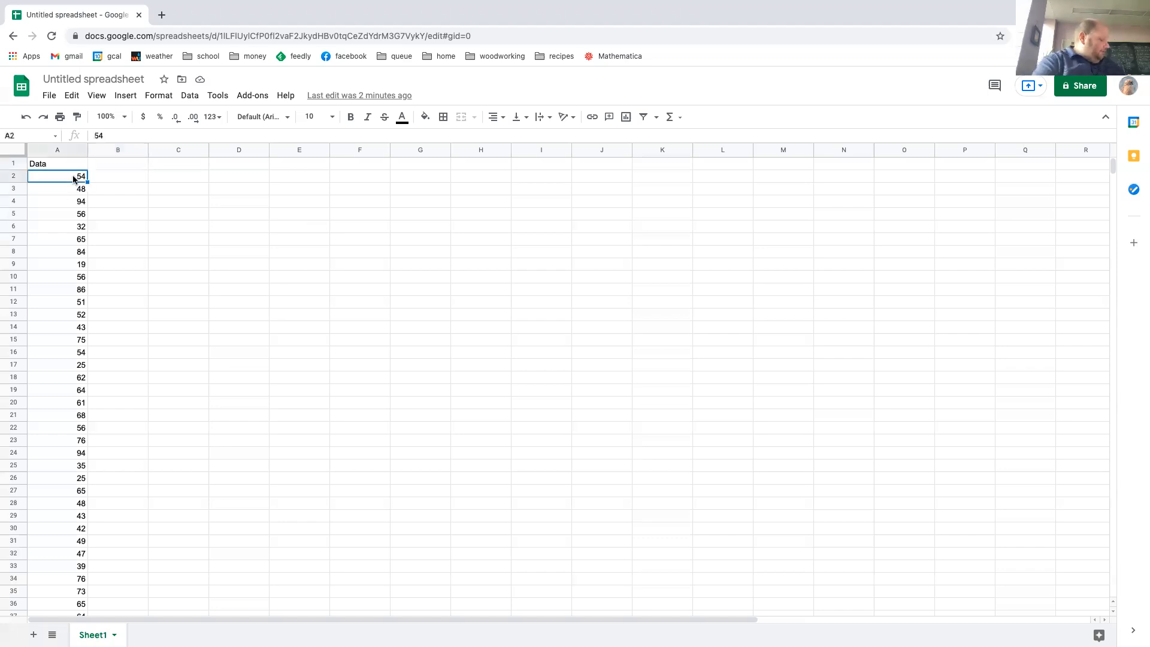
pyautogui.hotkey('shift', 'Down')
pyautogui.hotkey('shift', 'Down')
pyautogui.hotkey('shift', 'Down')
pyautogui.hotkey('shift', 'Down')
pyautogui.hotkey('shift', 'Down')
pyautogui.hotkey('shift', 'Down')
pyautogui.hotkey('shift', 'Down')
pyautogui.hotkey('shift', 'Down')
pyautogui.hotkey('shift', 'Down')
pyautogui.hotkey('shift', 'Down')
pyautogui.hotkey('shift', 'Down')
pyautogui.hotkey('shift', 'Down')
pyautogui.hotkey('shift', 'Down')
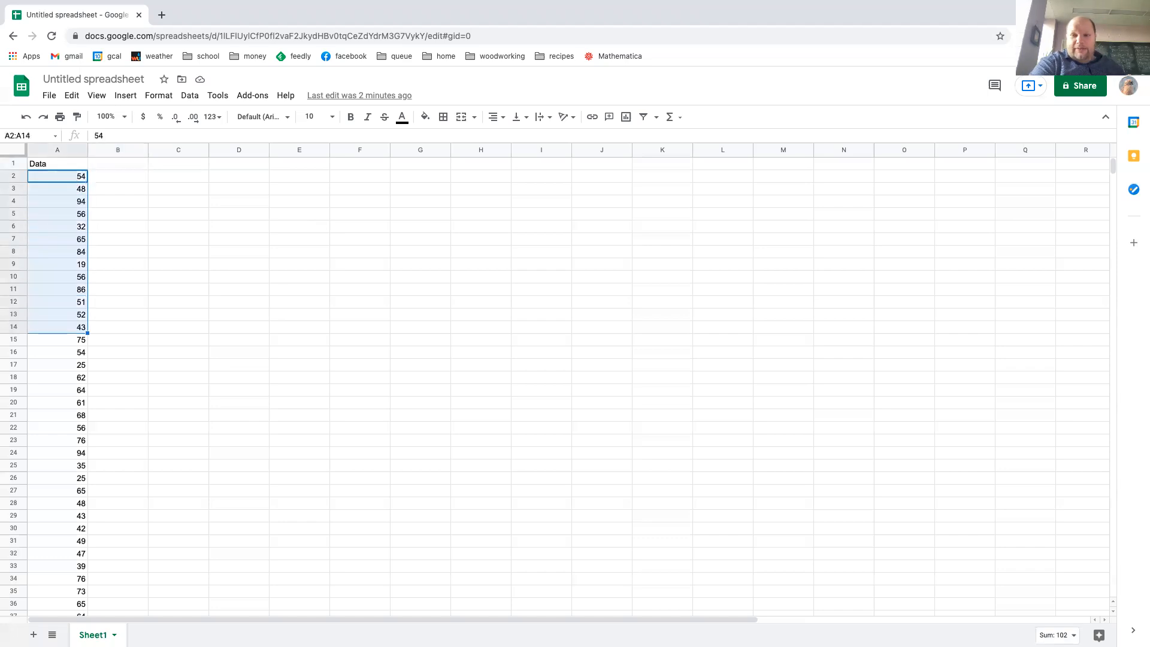
pyautogui.hotkey('shift', 'Down')
pyautogui.hotkey('shift', 'Down')
pyautogui.hotkey('shift', 'Down')
pyautogui.hotkey('shift', 'Down')
pyautogui.hotkey('shift', 'Down')
pyautogui.hotkey('shift', 'Down')
pyautogui.hotkey('shift', 'Down')
pyautogui.hotkey('shift', 'Down')
pyautogui.hotkey('shift', 'Down')
pyautogui.hotkey('shift', 'Down')
pyautogui.hotkey('shift', 'Down')
pyautogui.hotkey('shift', 'Down')
pyautogui.hotkey('shift', 'Down')
pyautogui.hotkey('shift', 'Down')
pyautogui.hotkey('shift', 'Down')
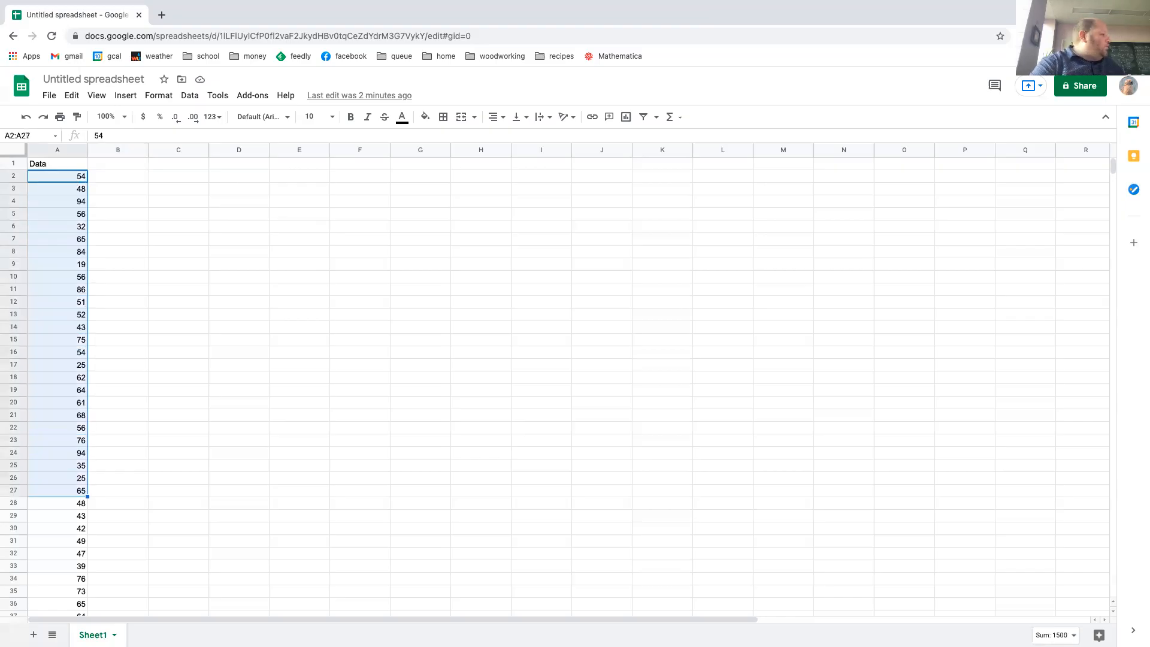
pyautogui.hotkey('shift', 'Down')
pyautogui.hotkey('shift', 'Down')
pyautogui.hotkey('shift', 'Down')
pyautogui.hotkey('shift', 'Down')
pyautogui.hotkey('shift', 'Down')
pyautogui.hotkey('shift', 'Down')
pyautogui.hotkey('shift', 'Down')
pyautogui.hotkey('shift', 'Down')
pyautogui.hotkey('shift', 'Down')
pyautogui.hotkey('shift', 'Down')
pyautogui.hotkey('shift', 'Down')
pyautogui.hotkey('shift', 'Down')
pyautogui.hotkey('shift', 'Down')
pyautogui.hotkey('shift', 'Down')
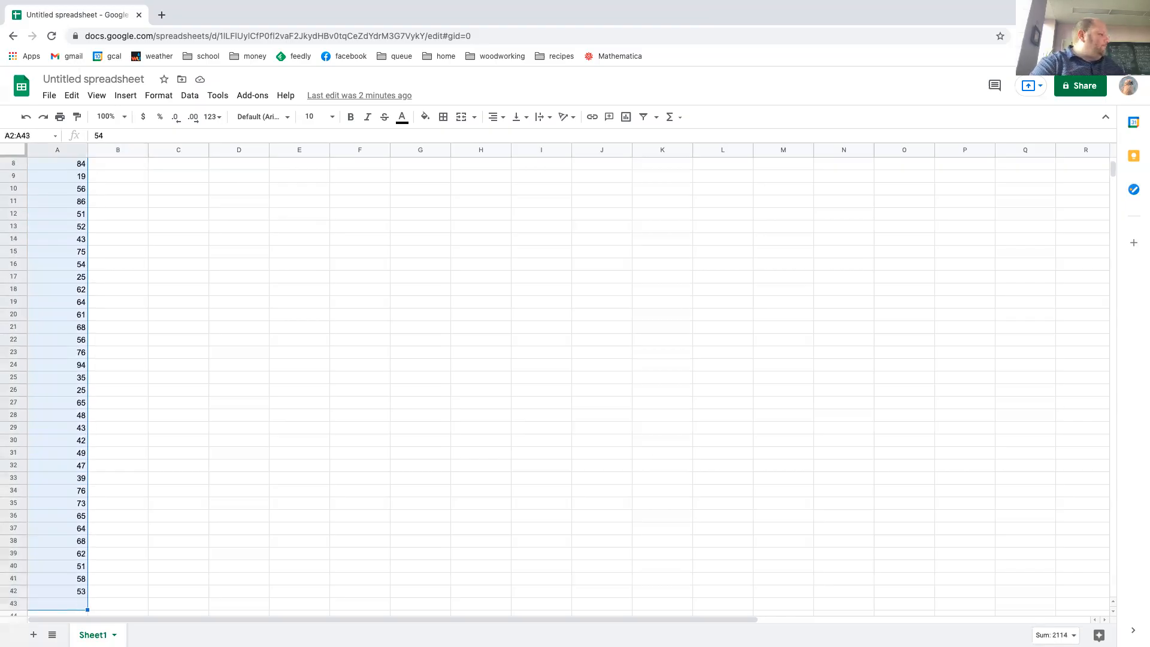
pyautogui.hotkey('shift', 'Up')
pyautogui.hotkey('shift', 'Up')
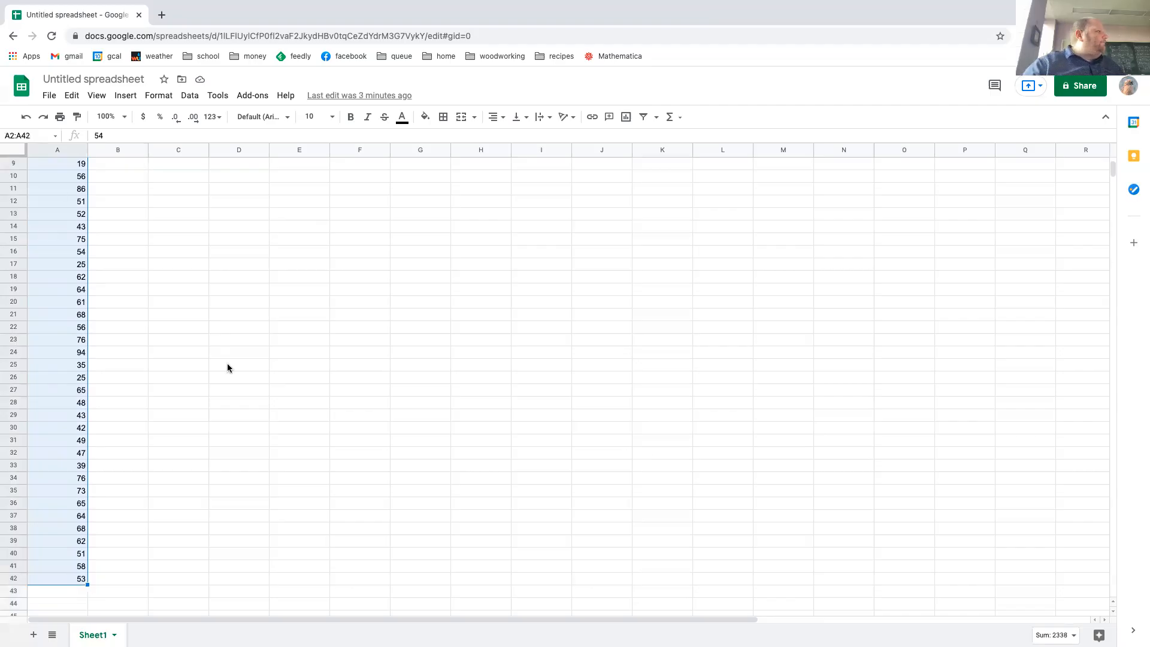
pyautogui.scroll(3, 228, 363)
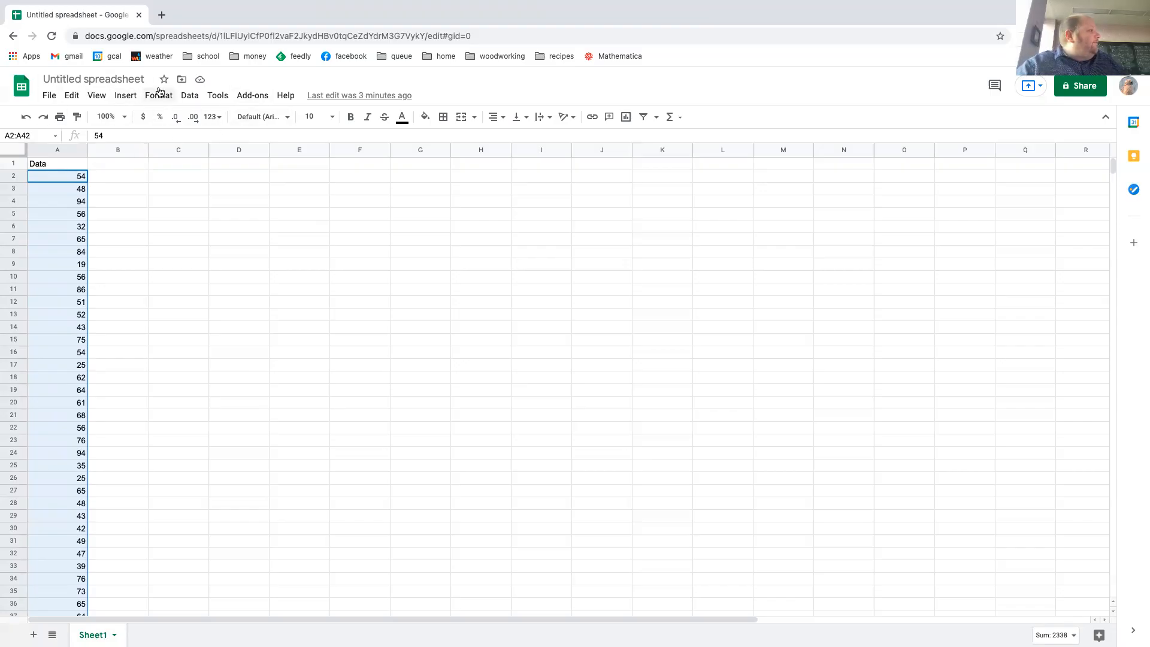
pyautogui.click(127, 96)
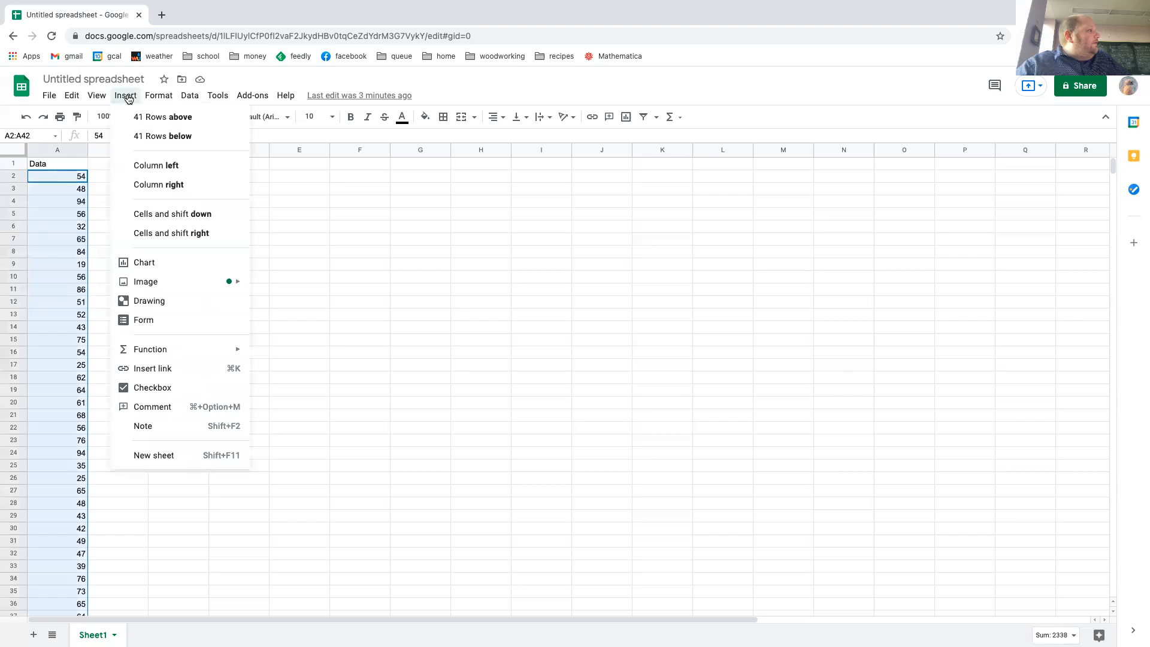
pyautogui.click(160, 264)
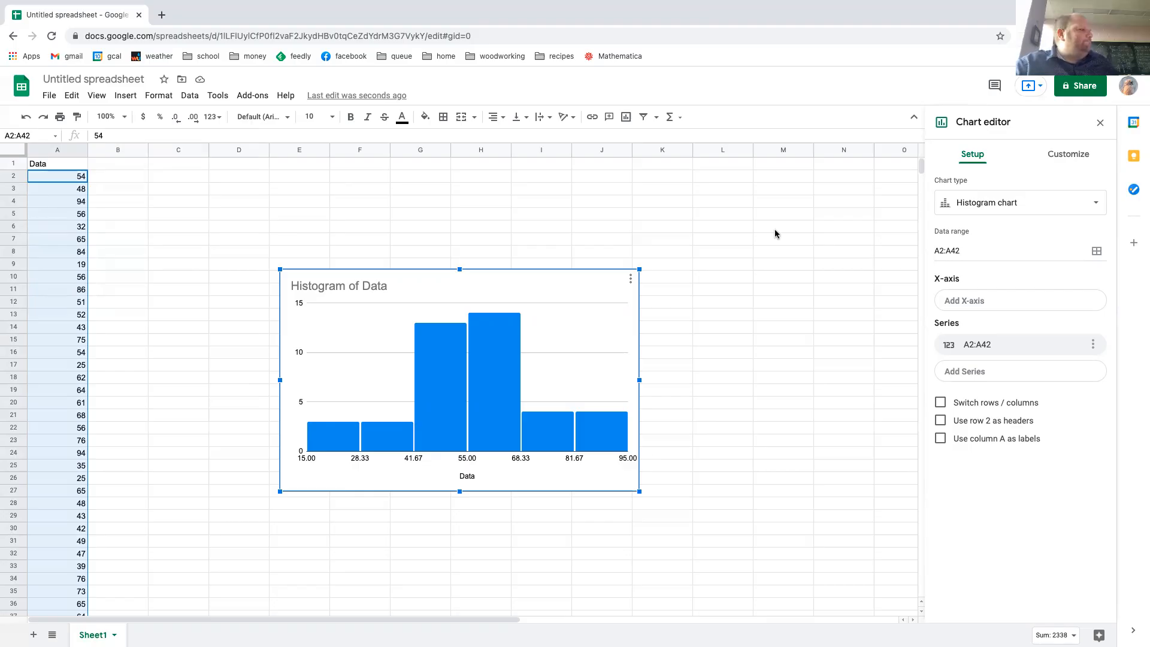
pyautogui.click(777, 234)
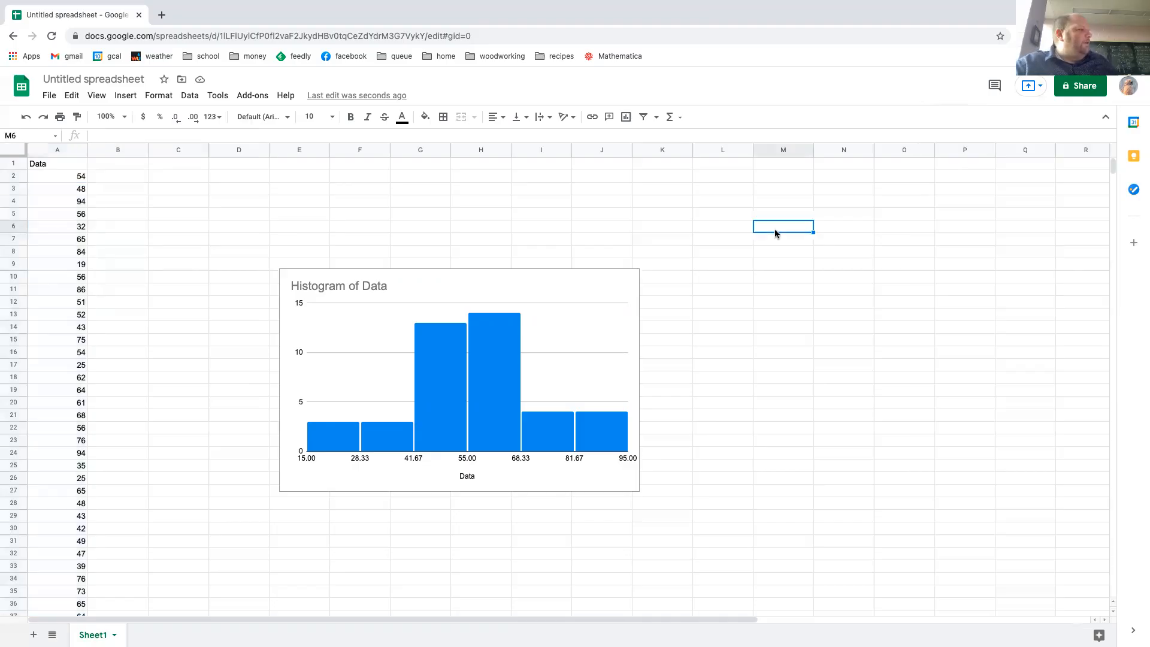
# Open the histogram for editing and change its chart title to "My Data"
pyautogui.click(554, 339)
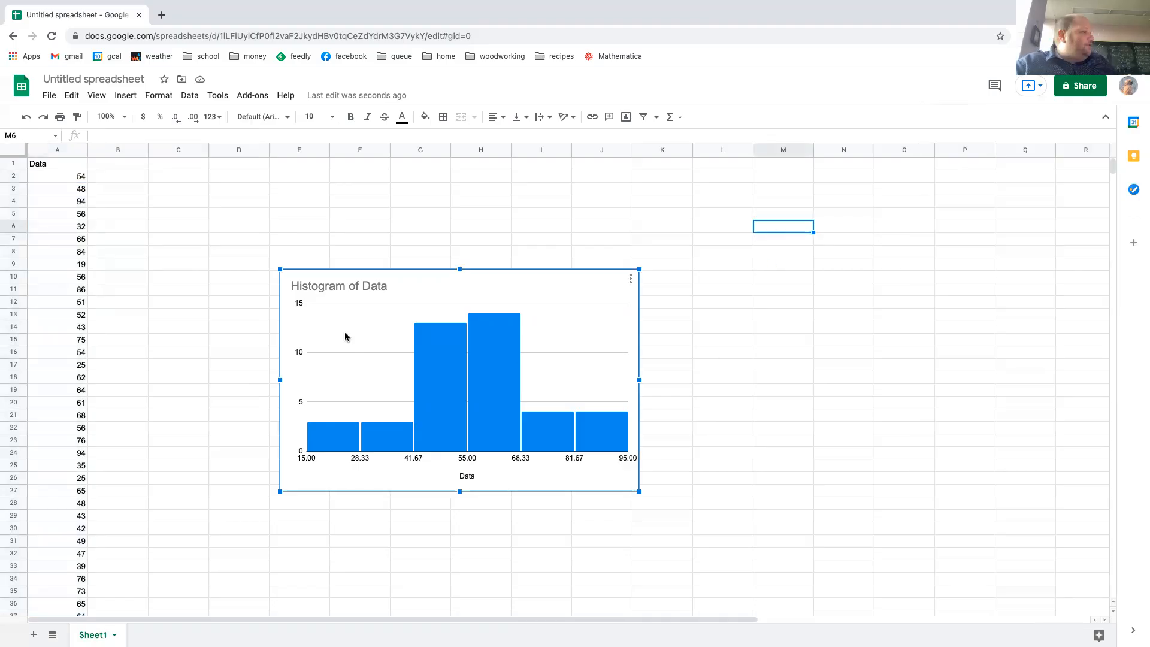
pyautogui.doubleClick(351, 290)
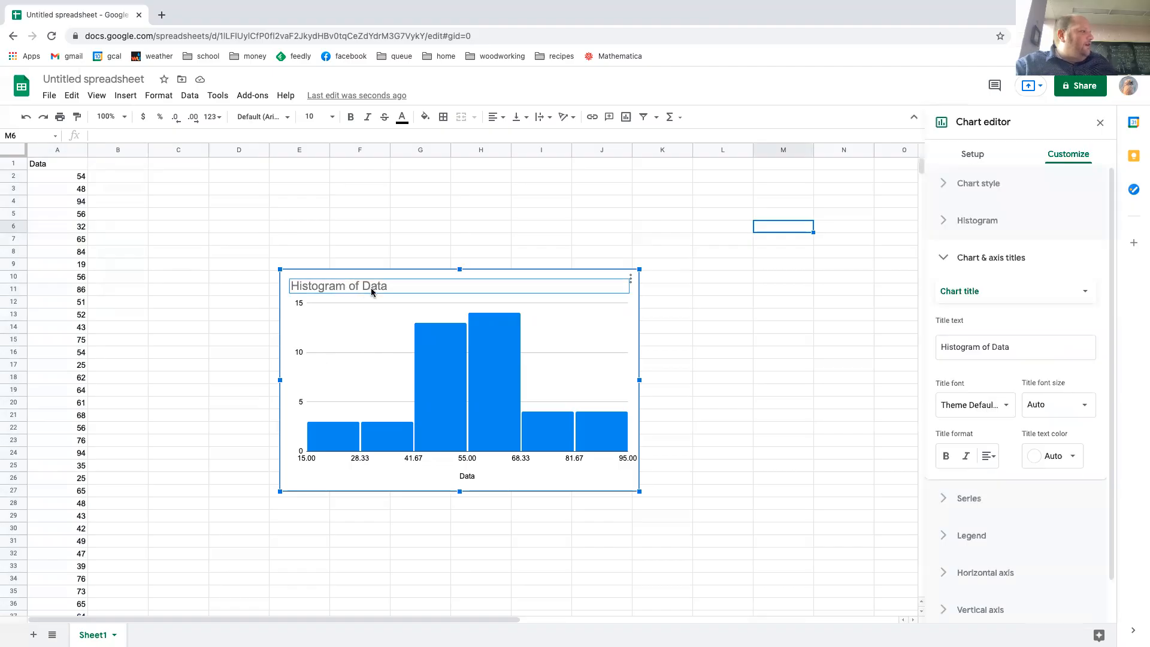
pyautogui.click(372, 289)
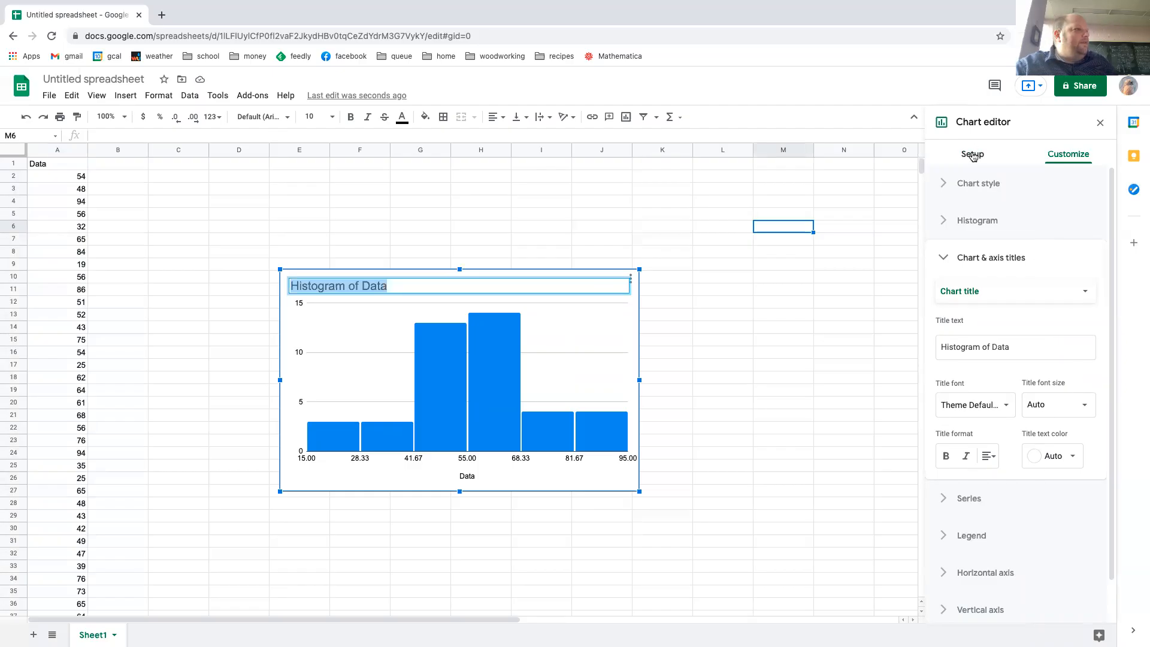
pyautogui.click(972, 155)
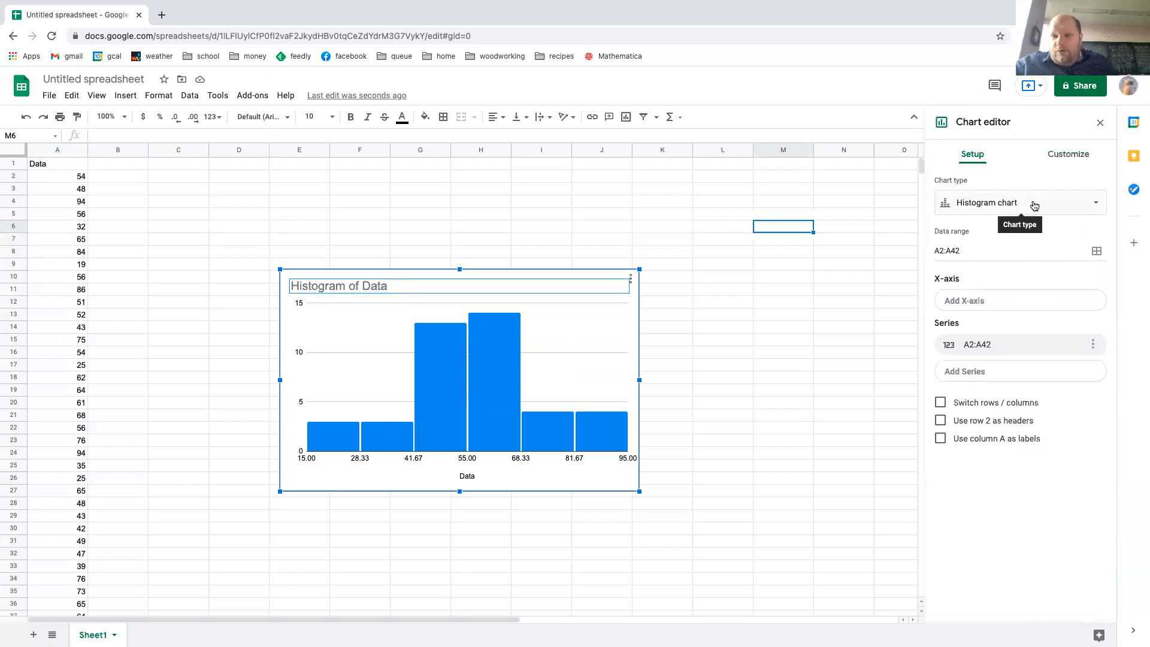
pyautogui.click(1034, 206)
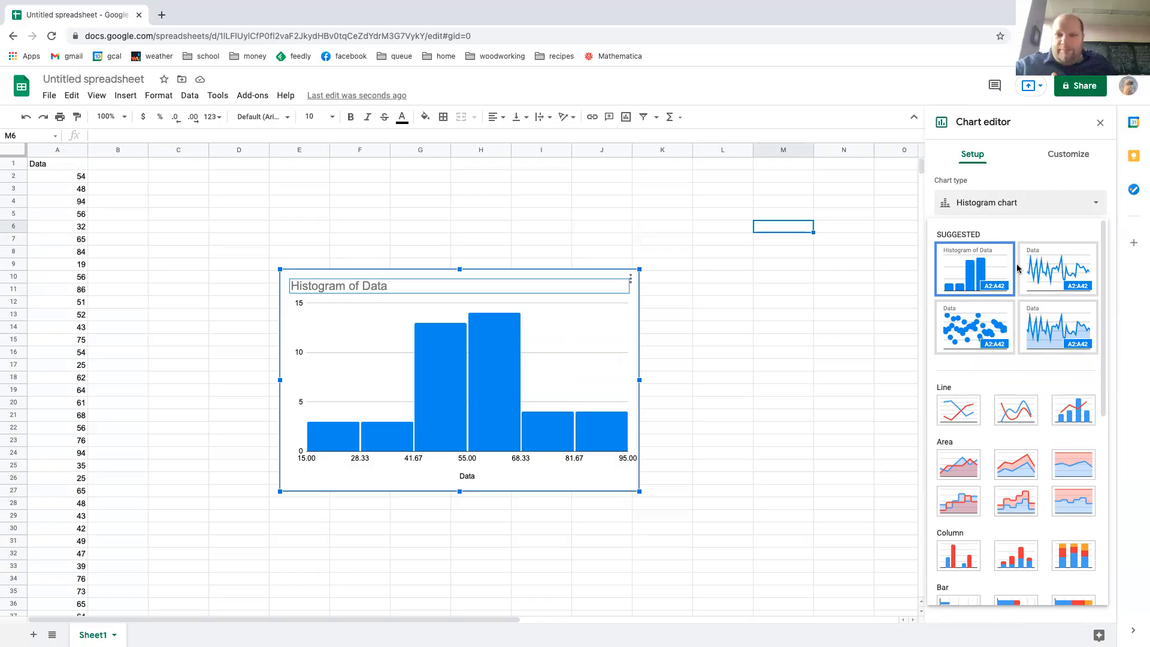
pyautogui.click(1067, 156)
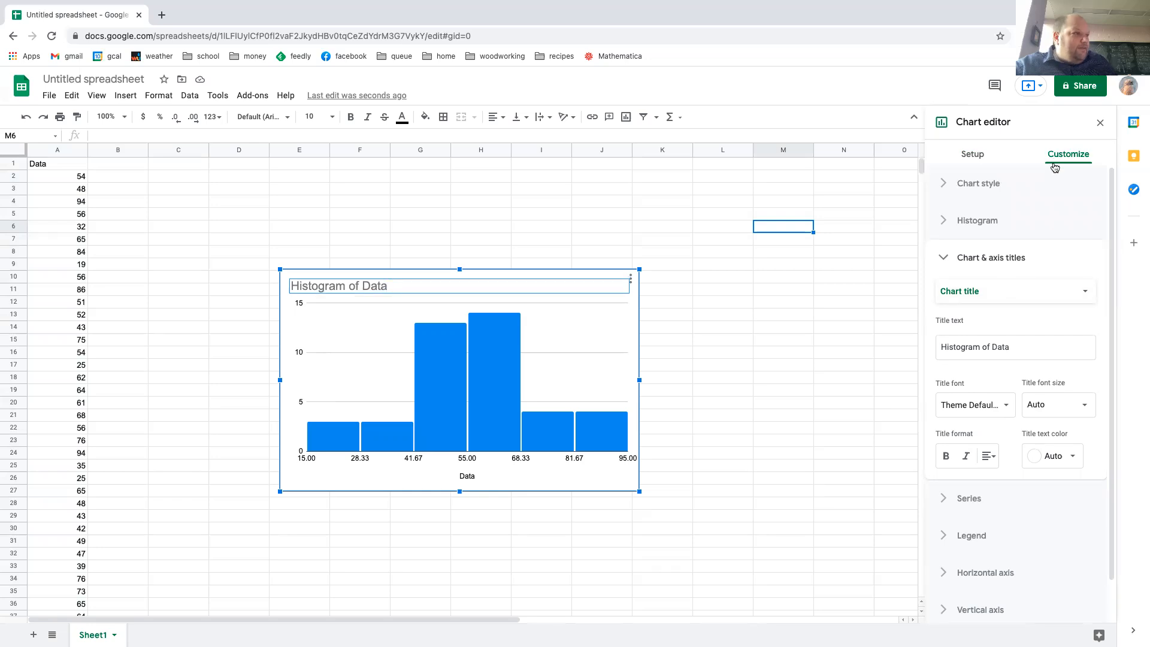
pyautogui.click(1017, 349)
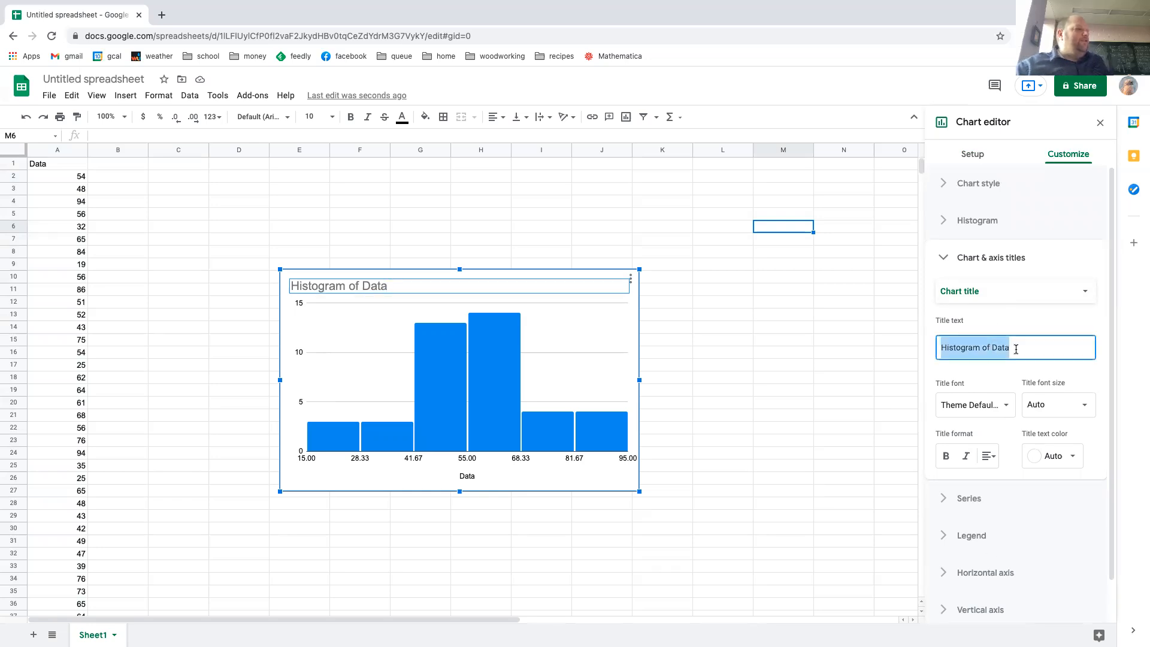
pyautogui.write('My Data')
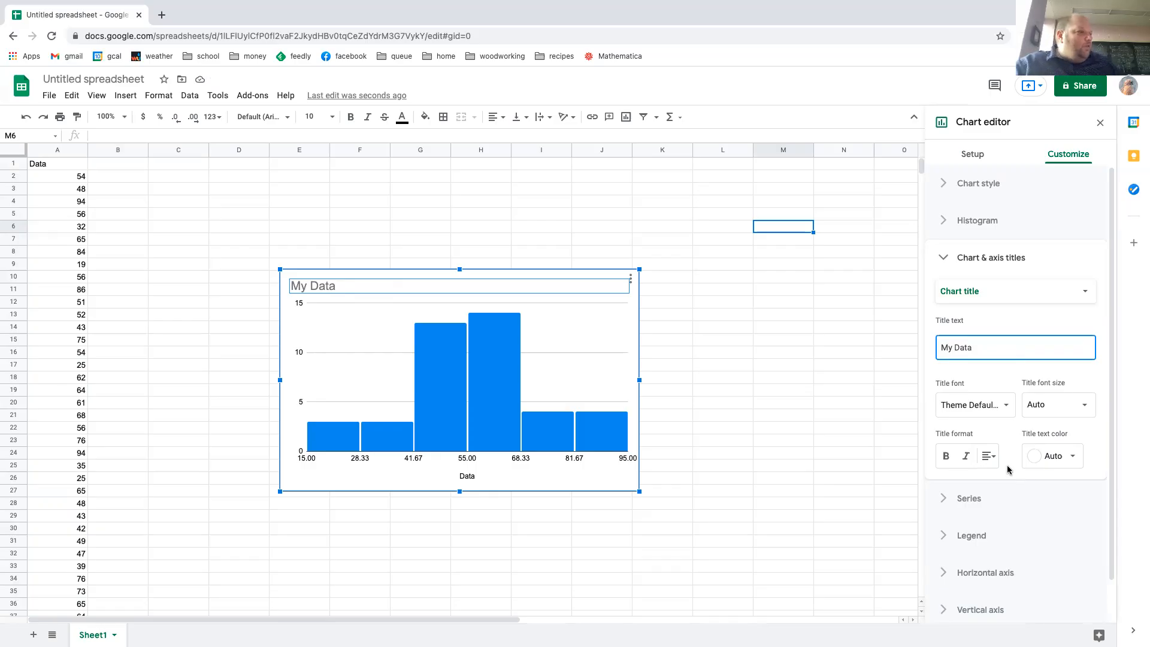
pyautogui.scroll(-1, 1024, 401)
pyautogui.scroll(-1, 1023, 401)
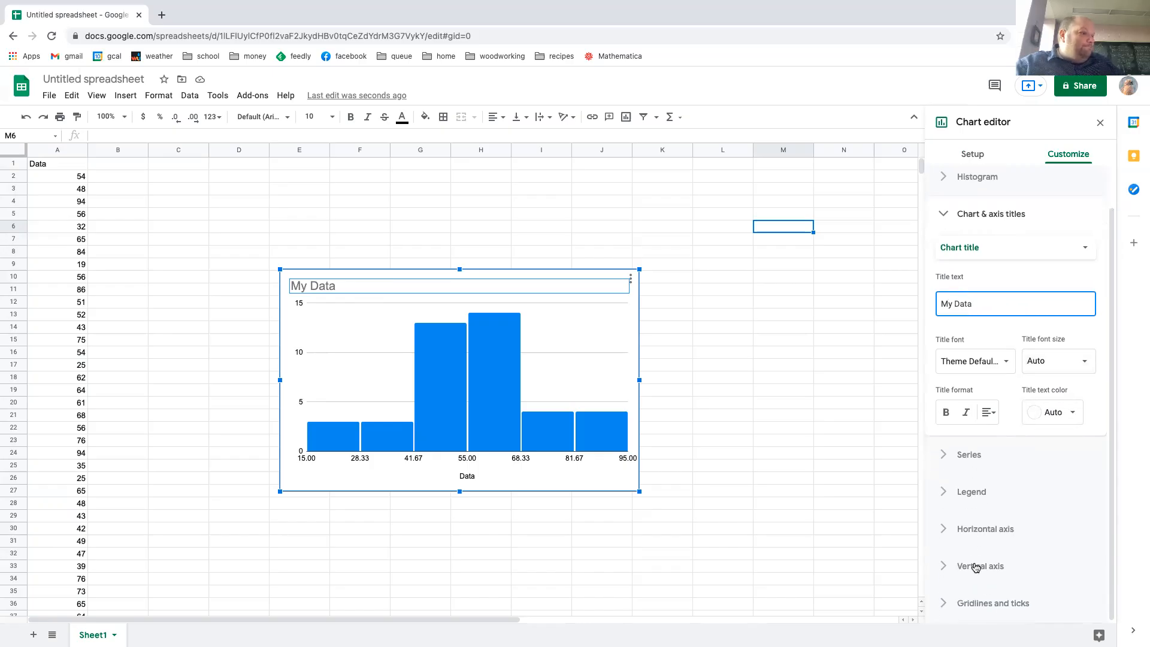
pyautogui.click(975, 529)
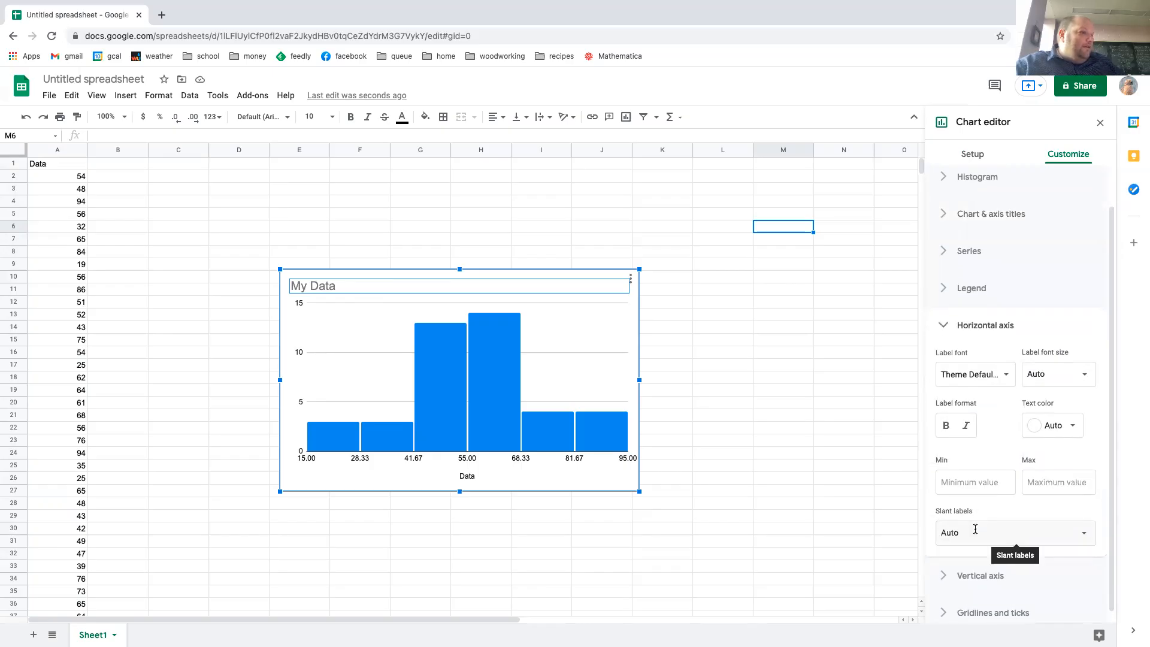
pyautogui.click(978, 157)
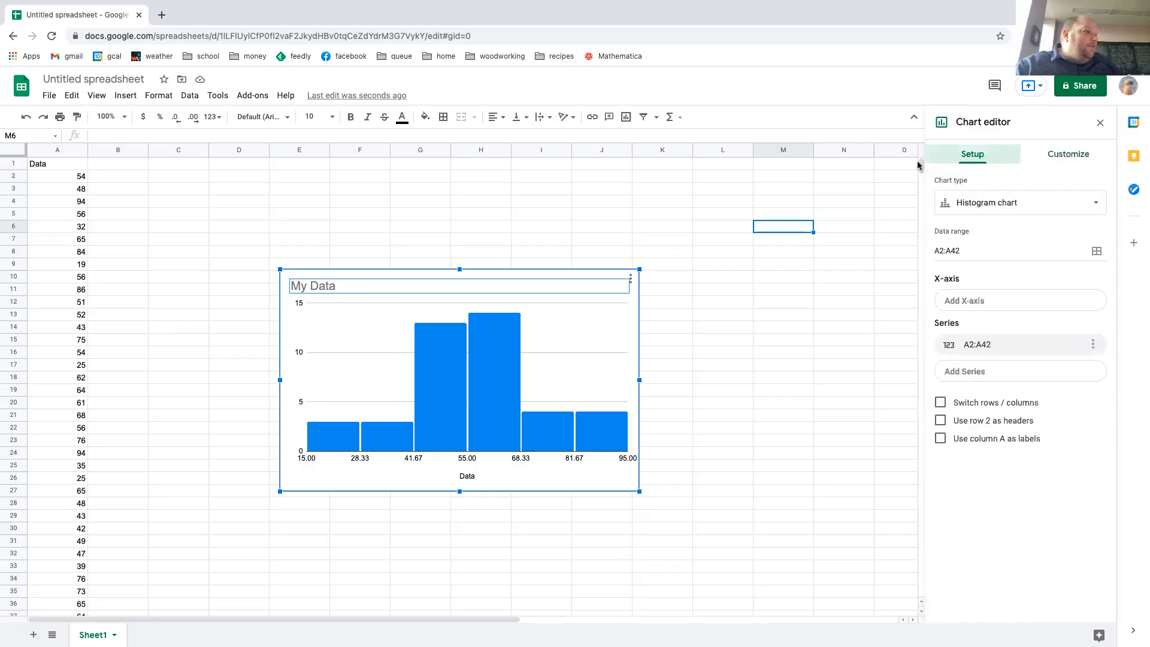
# Set the histogram's bucket size to 5
pyautogui.click(1049, 160)
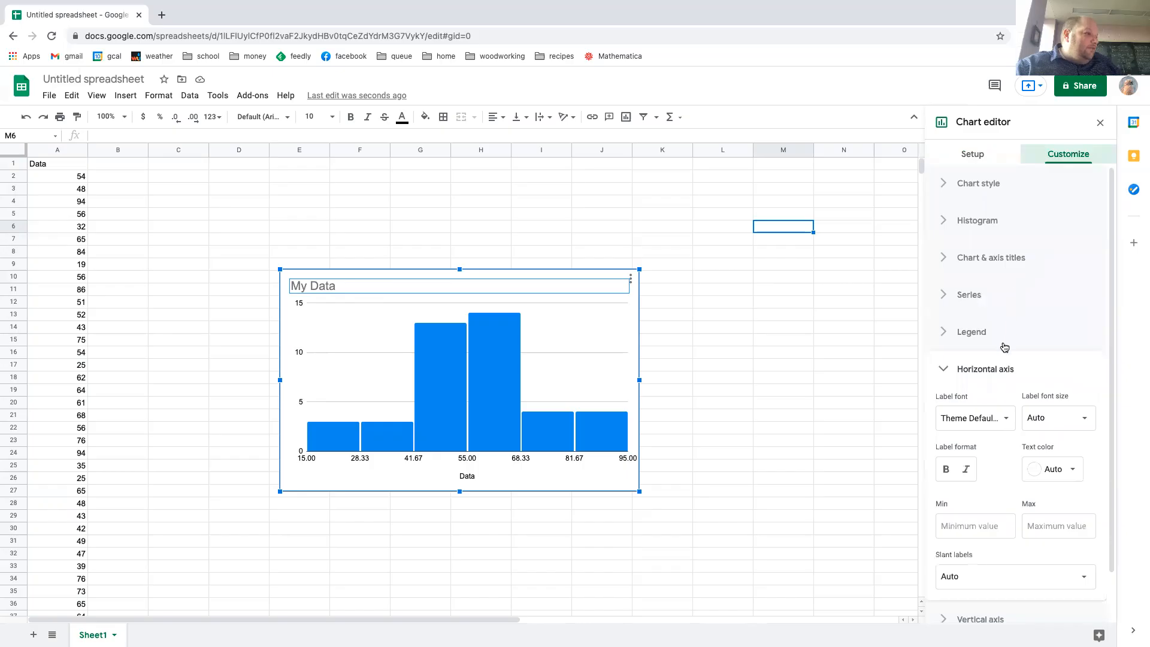
pyautogui.click(993, 223)
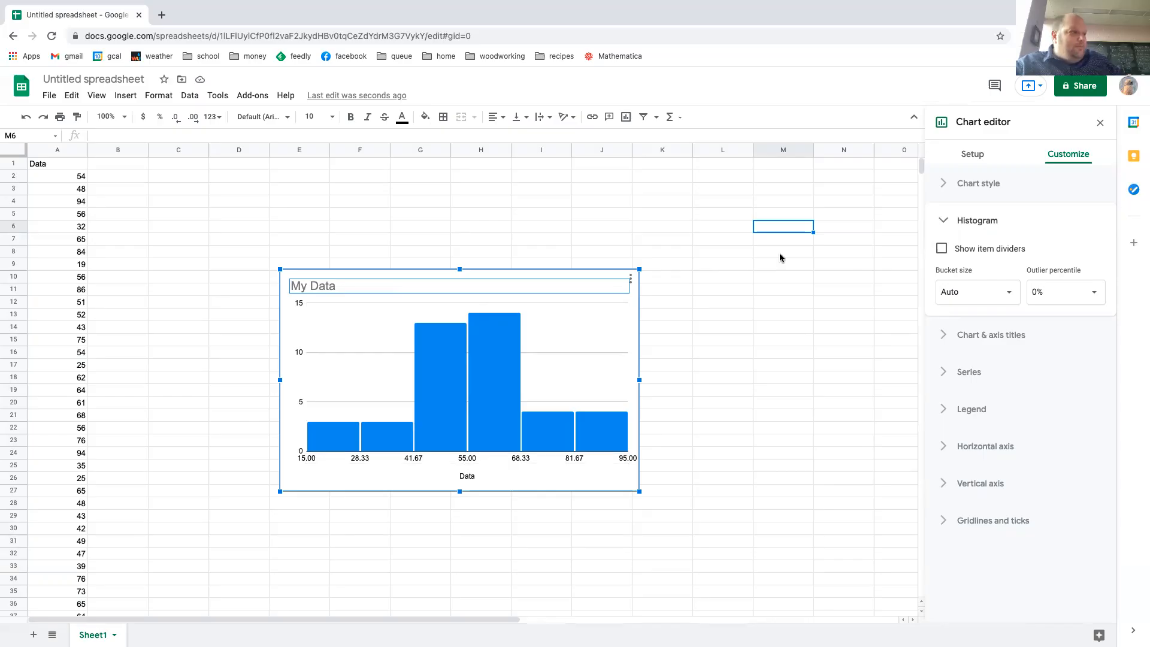
pyautogui.click(1010, 293)
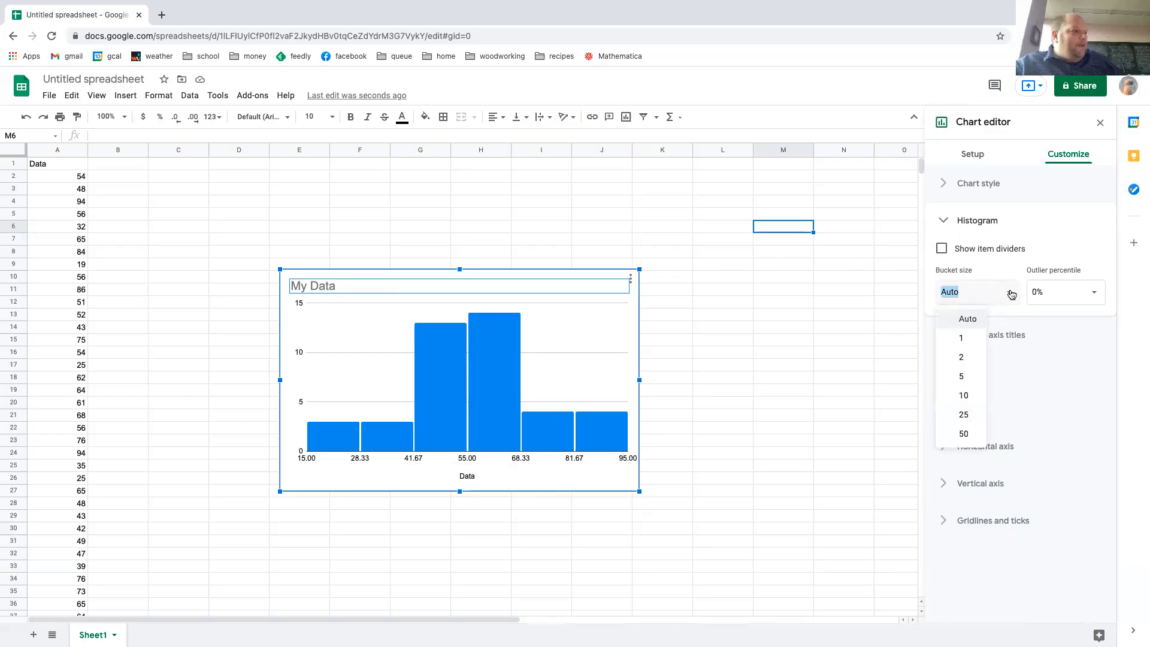
pyautogui.click(962, 377)
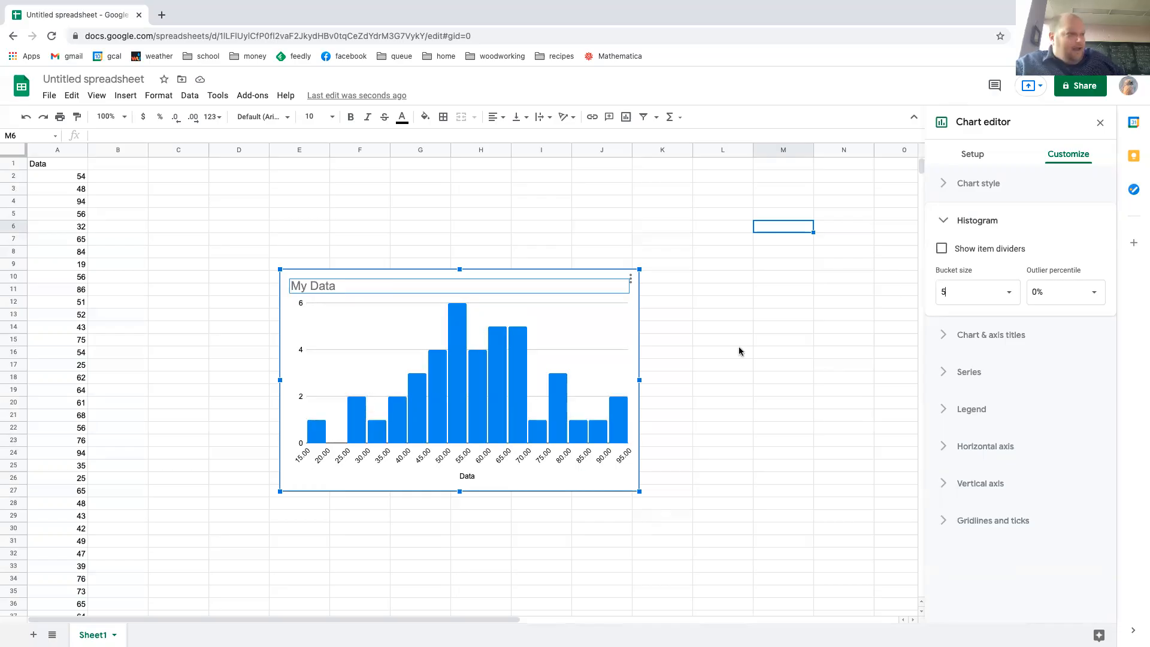
# Try histogram bucket sizes of 50 and 1, and set the bucket size back to 5
pyautogui.click(1009, 293)
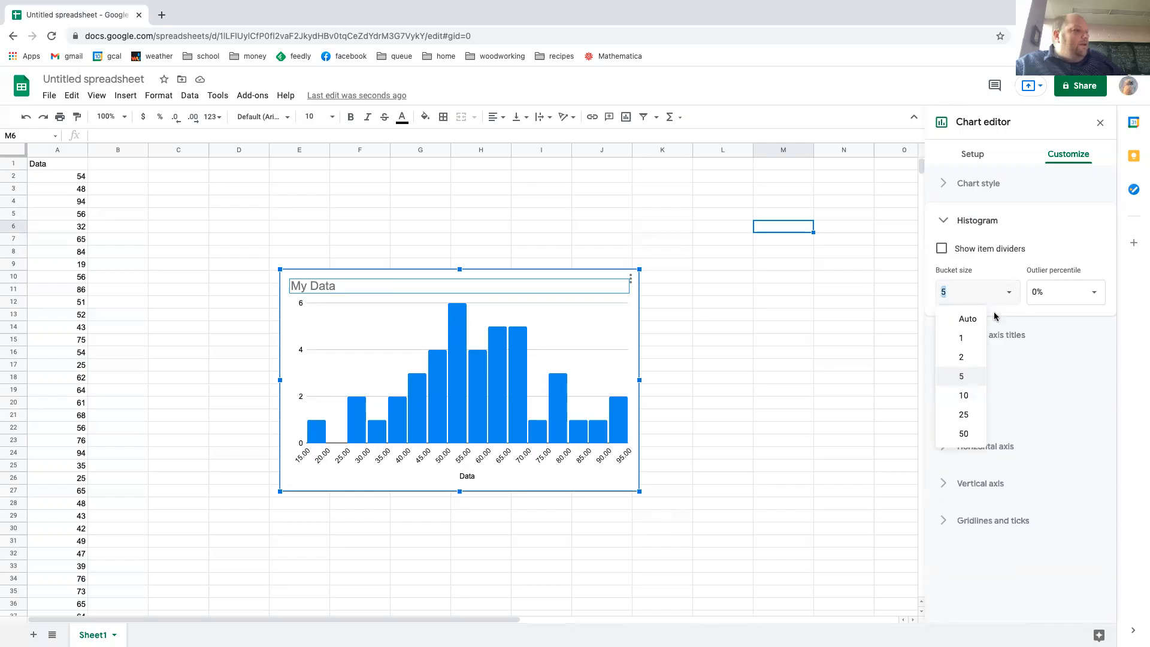
pyautogui.click(964, 435)
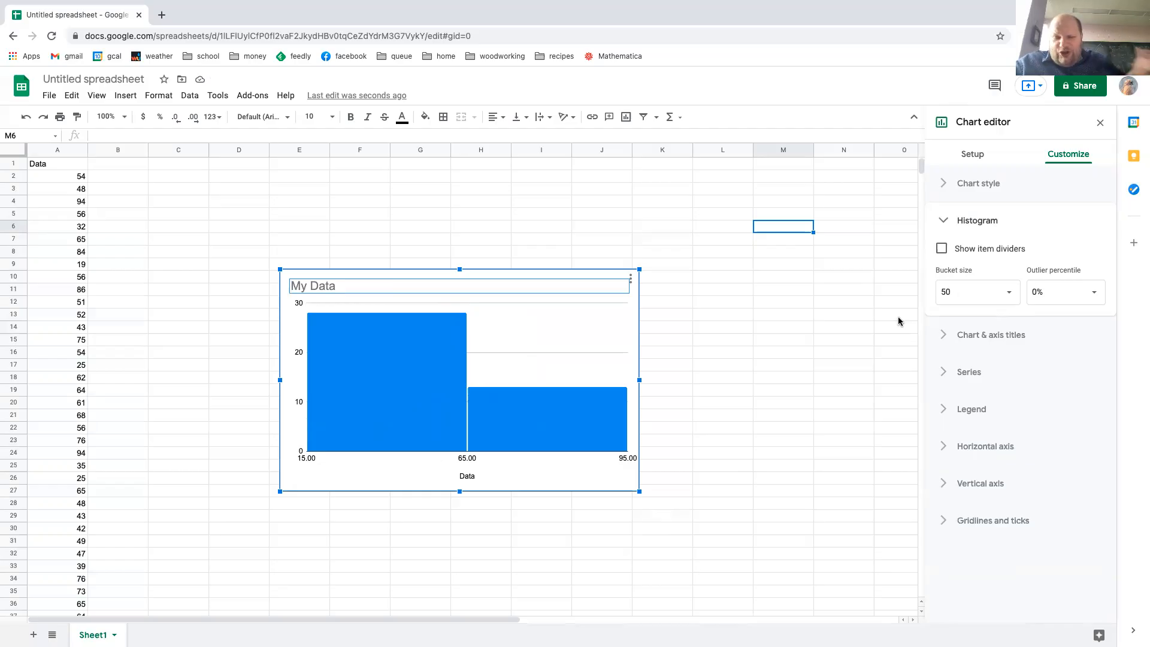
pyautogui.click(1008, 292)
pyautogui.click(968, 339)
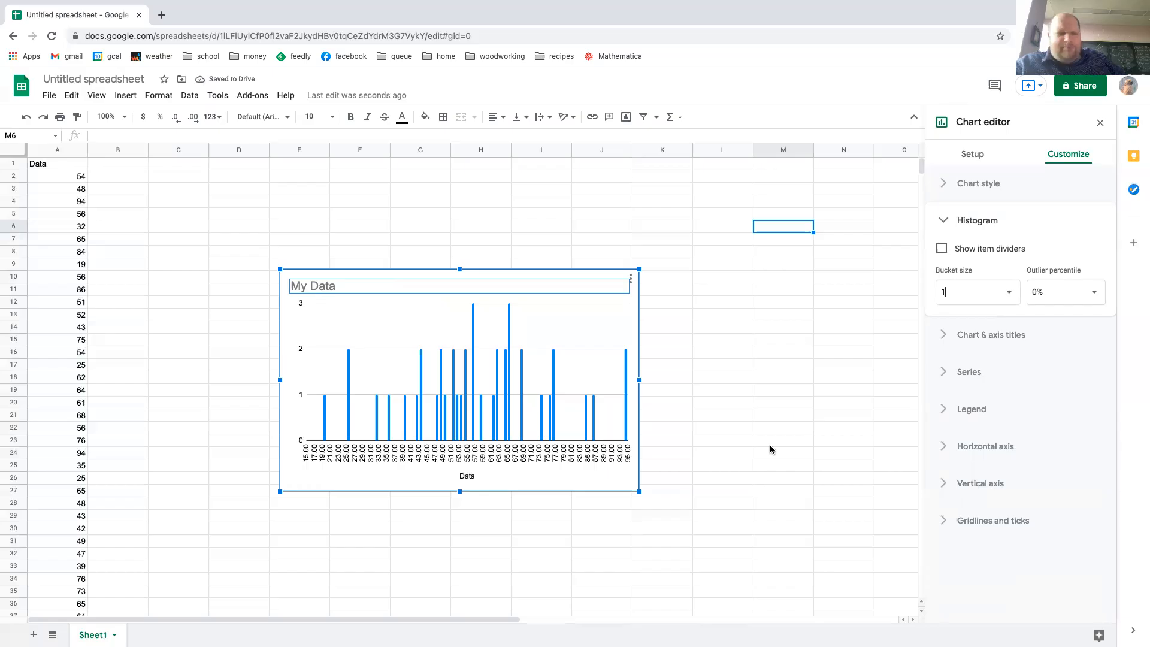
pyautogui.click(1009, 292)
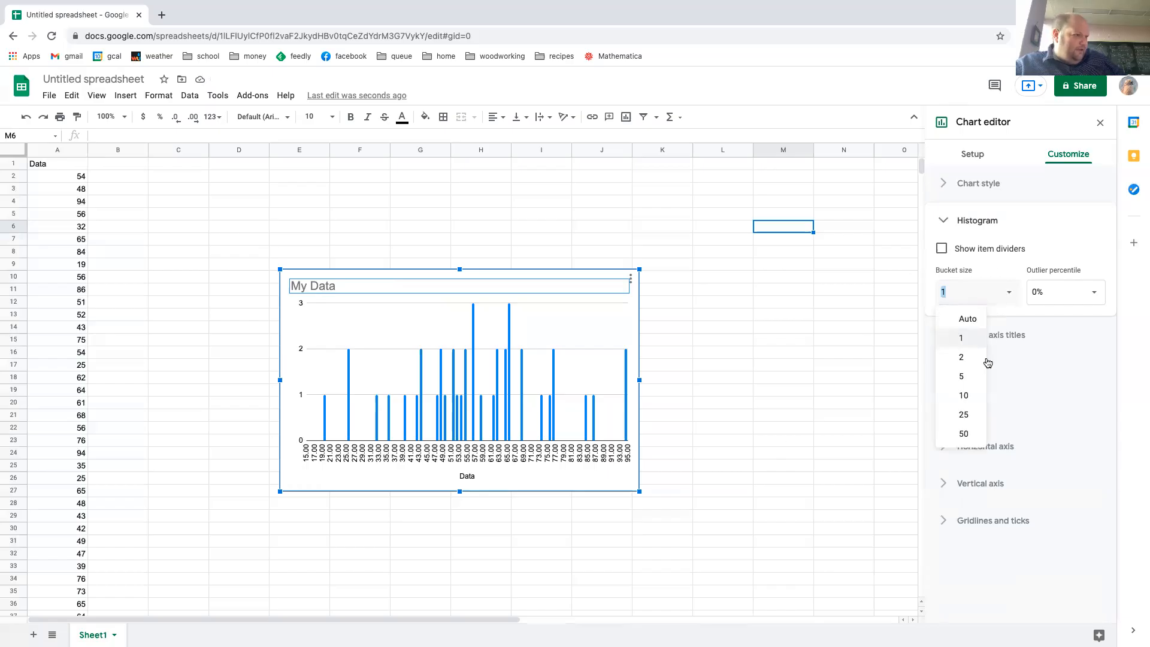
pyautogui.click(970, 377)
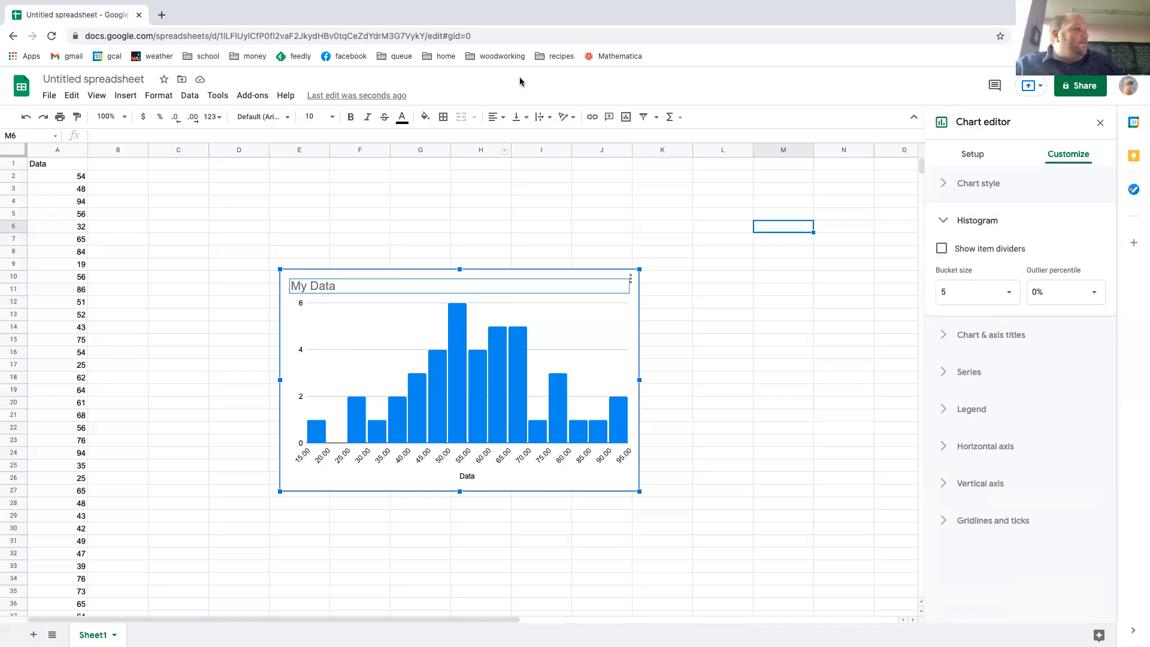
pyautogui.moveTo(460, 6)
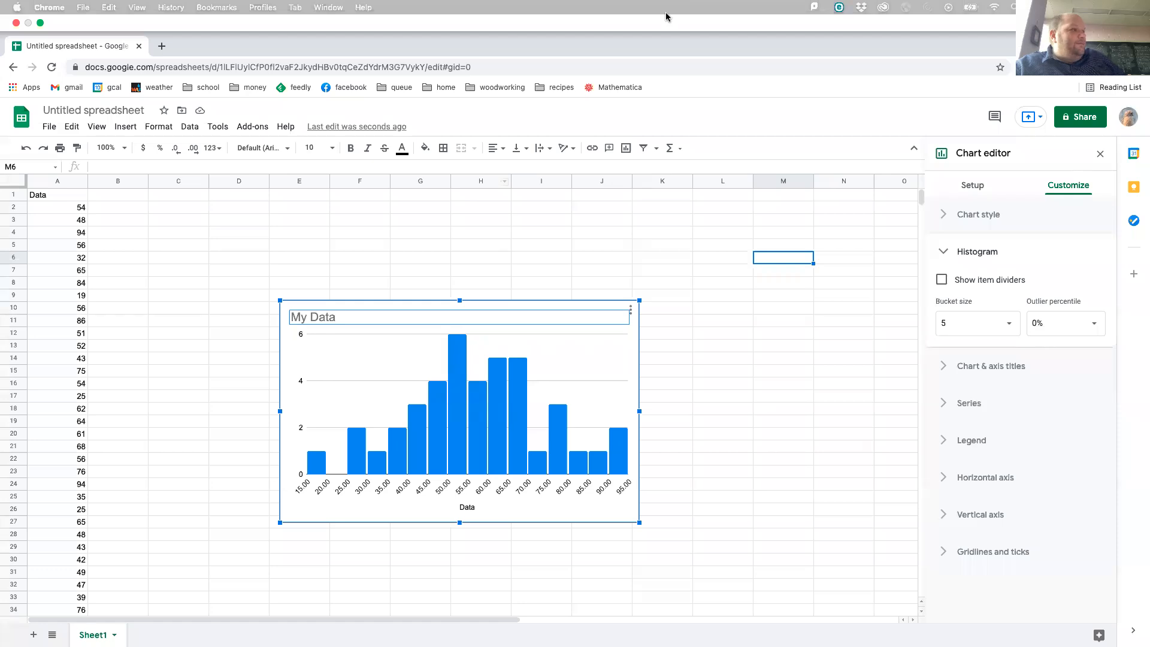